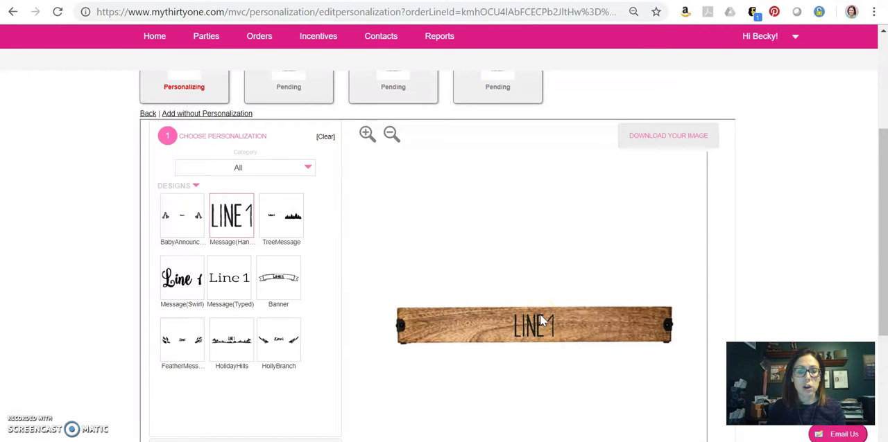
# - Choose the tall handwritten Message design for LINE 1 and begin entering the sign's text
pyautogui.click(232, 217)
pyautogui.scroll(-2, 236, 222)
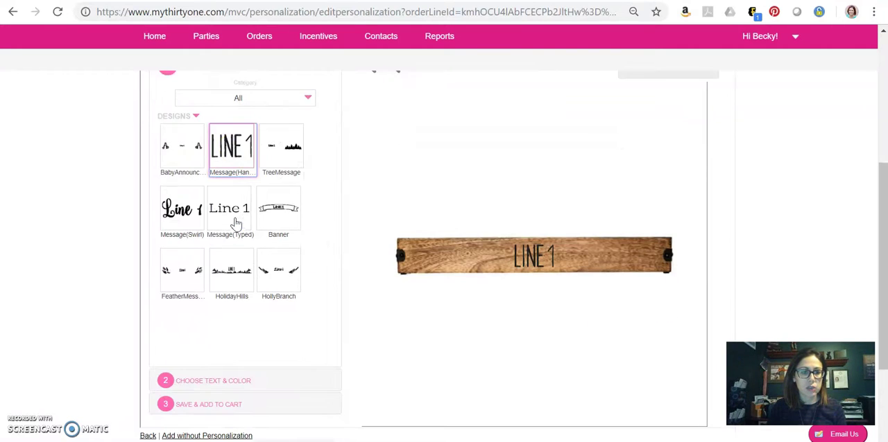
pyautogui.click(232, 382)
pyautogui.click(247, 132)
pyautogui.write('F')
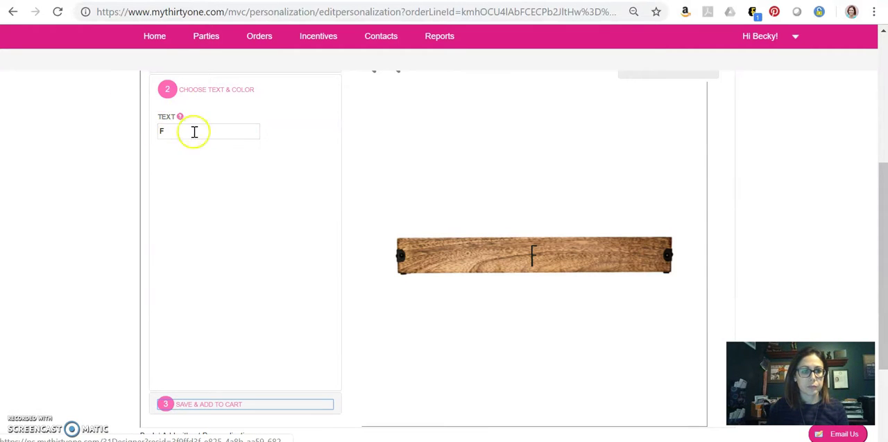
# - Finish the sign text as FAMILY and download its preview image
pyautogui.click(195, 133)
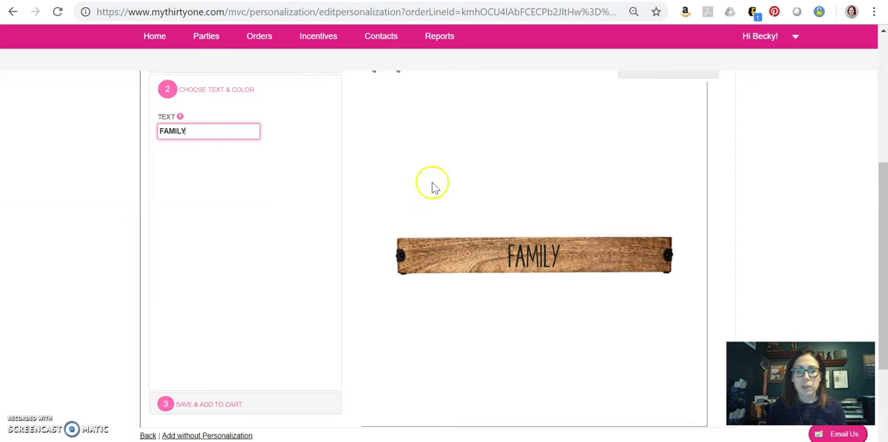
pyautogui.scroll(2, 597, 184)
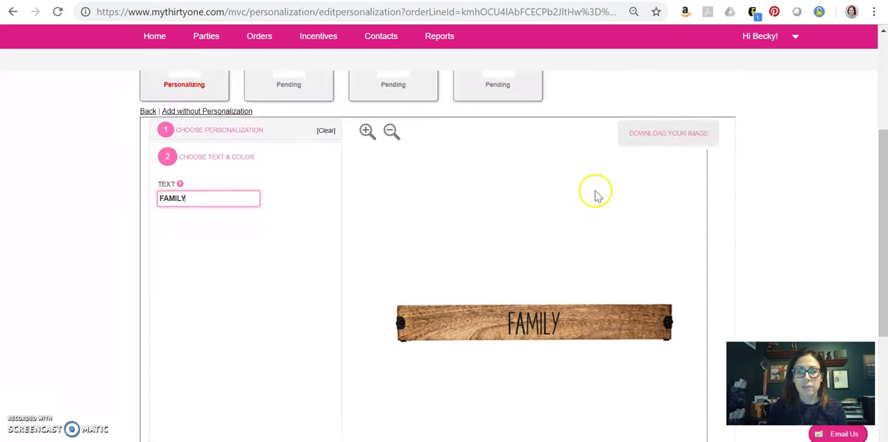
pyautogui.click(674, 135)
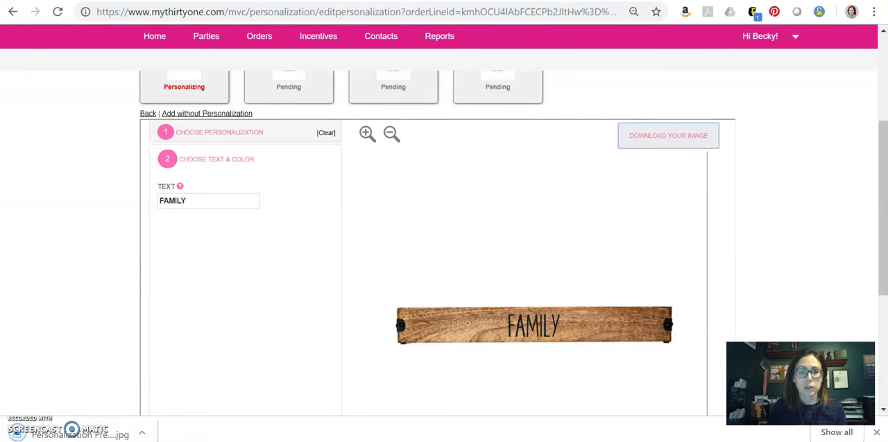
pyautogui.hotkey('ctrl', 'Tab')
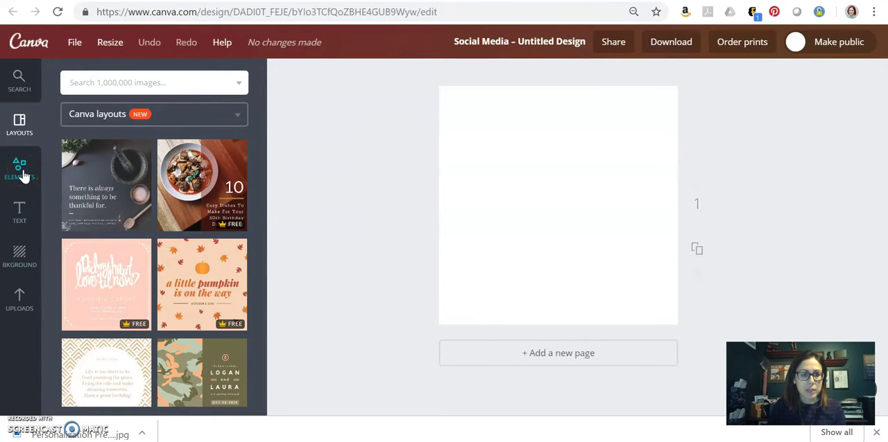
# - Add a single-photo grid from Elements > Grids to the blank page
pyautogui.click(23, 175)
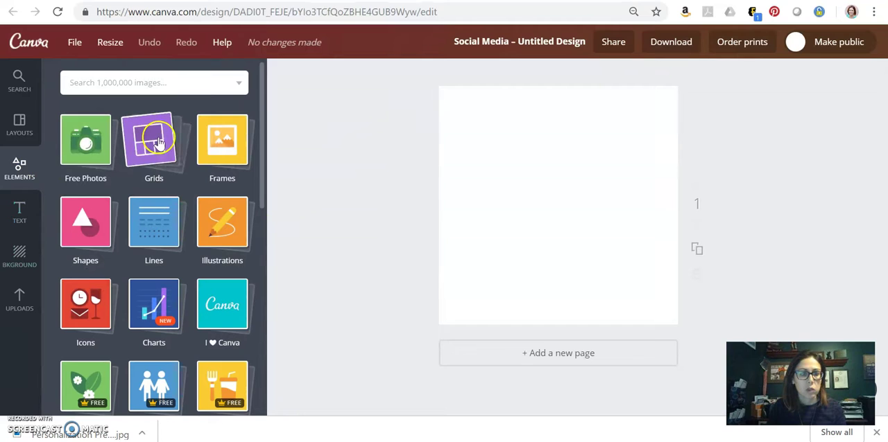
pyautogui.click(159, 142)
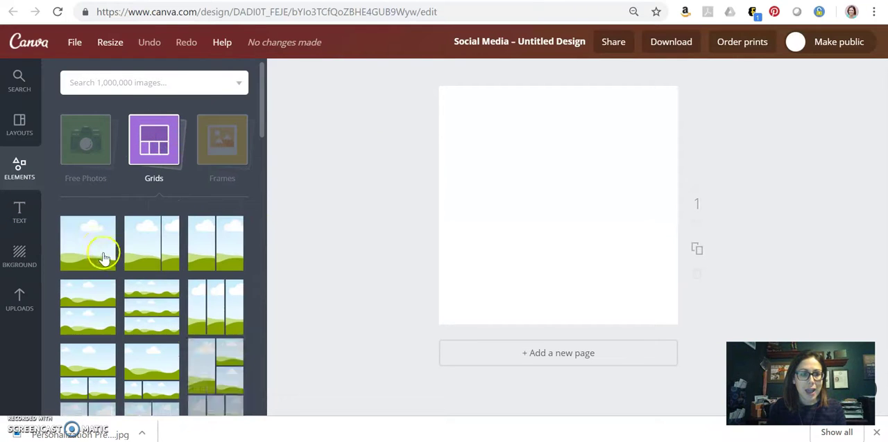
pyautogui.click(88, 243)
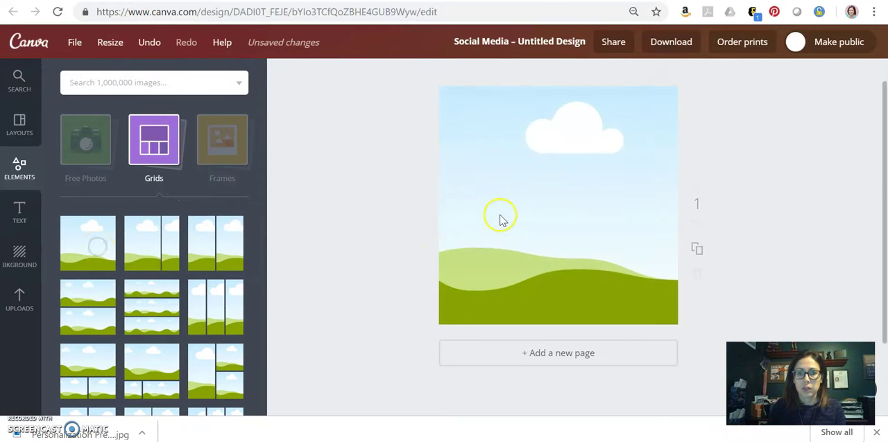
pyautogui.click(500, 222)
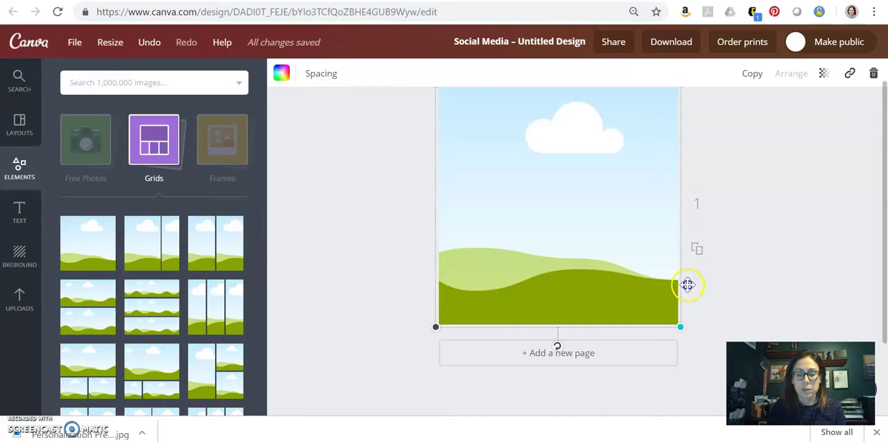
# - Resize the grid into a long, thin horizontal strip across the page's middle
pyautogui.moveTo(687, 284); pyautogui.dragTo(694, 166)
pyautogui.moveTo(624, 178); pyautogui.dragTo(619, 232)
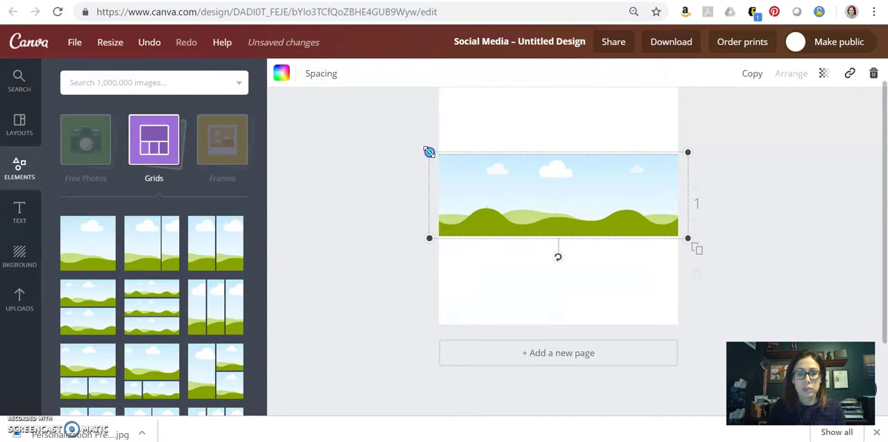
pyautogui.moveTo(429, 152); pyautogui.dragTo(452, 166)
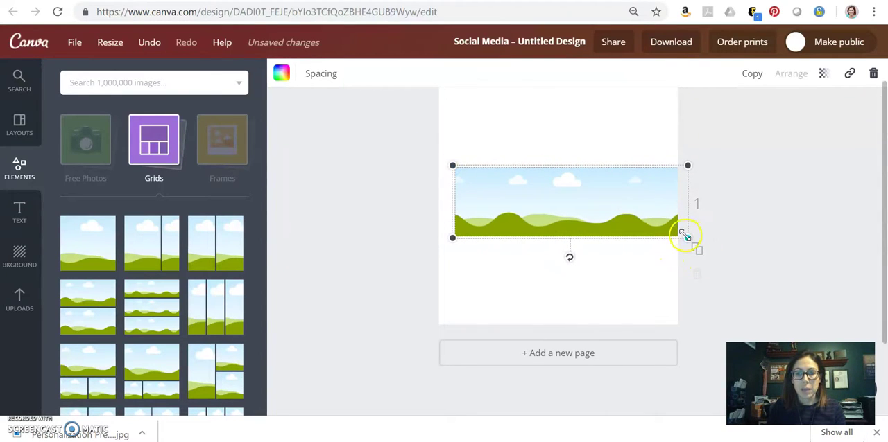
pyautogui.moveTo(686, 236); pyautogui.dragTo(666, 229)
pyautogui.moveTo(666, 165); pyautogui.dragTo(659, 189)
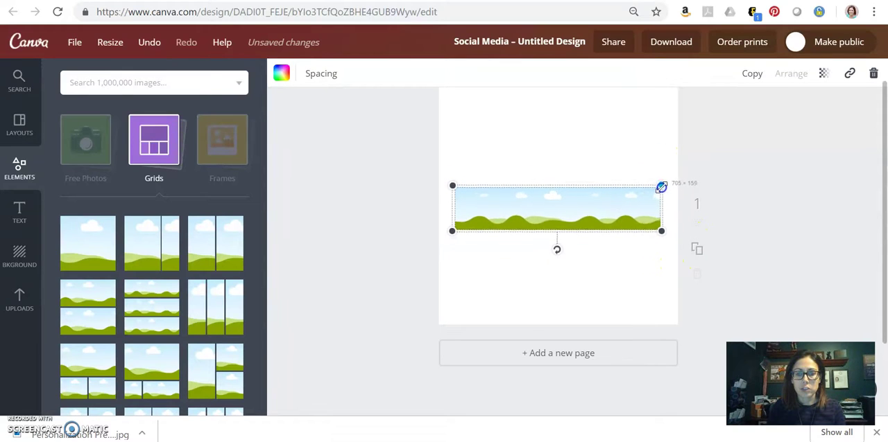
pyautogui.click(543, 151)
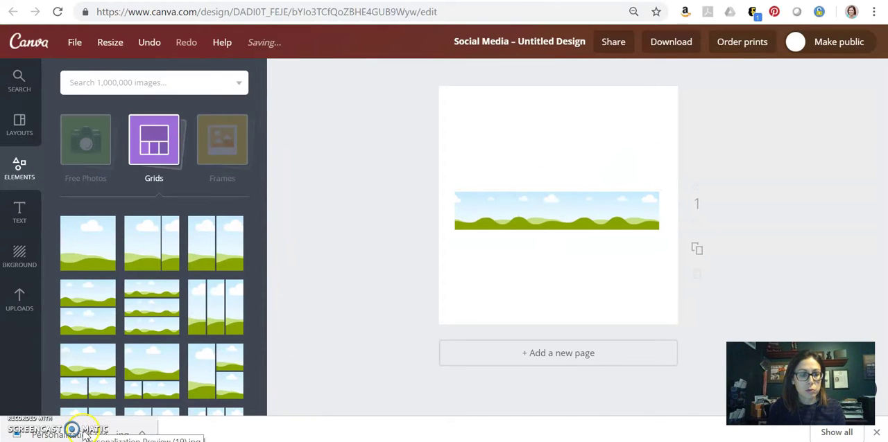
# - Upload the downloaded sign jpg and place the HOME SWEET HOME plank image over the strip
pyautogui.click(19, 300)
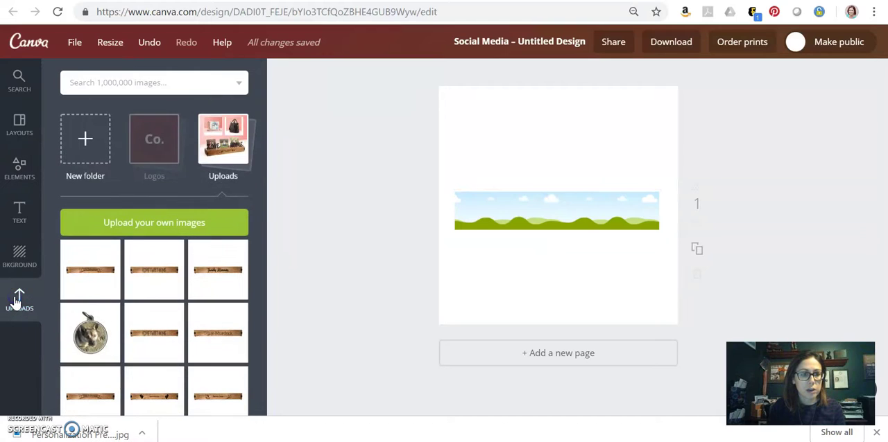
pyautogui.moveTo(79, 435)
pyautogui.mouseDown()
pyautogui.moveTo(164, 228)
pyautogui.moveTo(158, 240)
pyautogui.mouseUp()
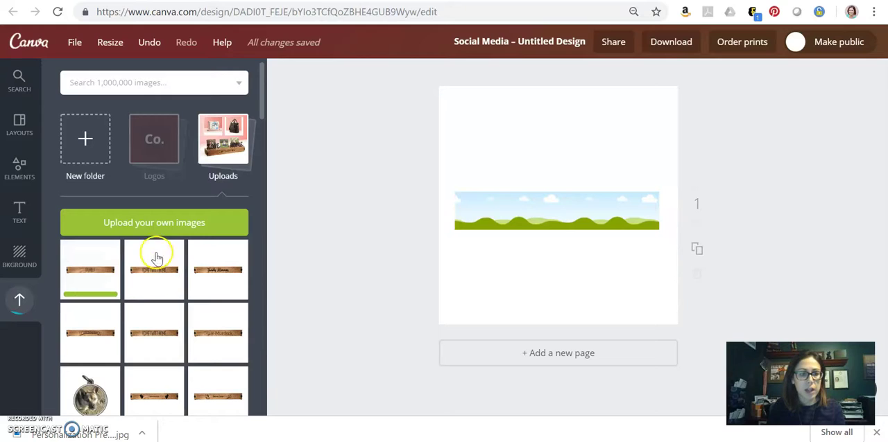
pyautogui.moveTo(154, 271)
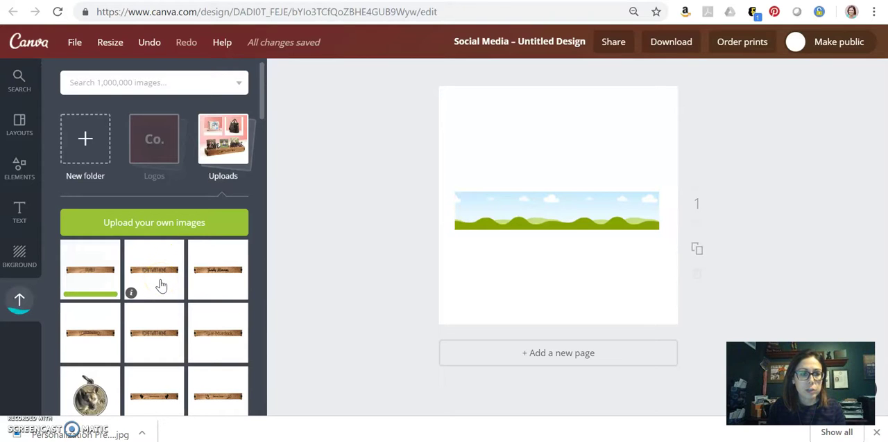
pyautogui.moveTo(160, 279); pyautogui.dragTo(565, 224)
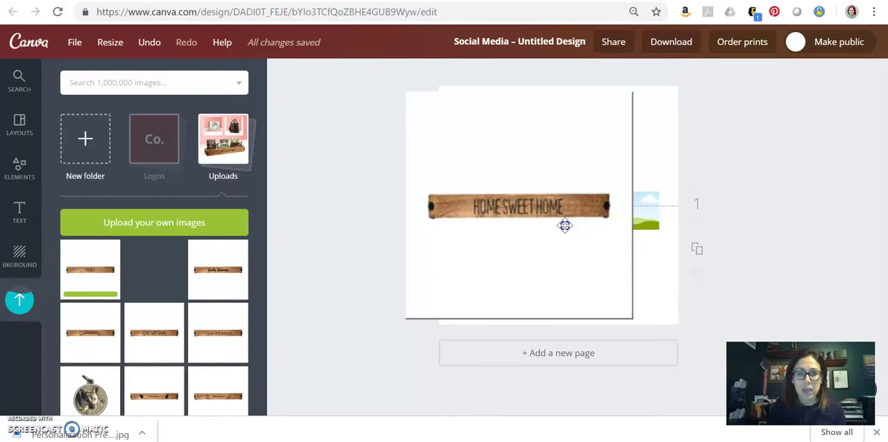
pyautogui.hotkey('ctrl', 'z')
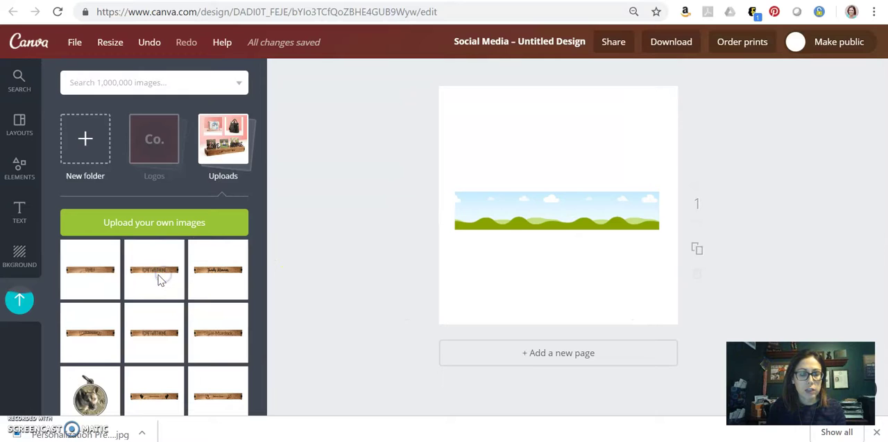
pyautogui.moveTo(152, 281); pyautogui.dragTo(590, 215)
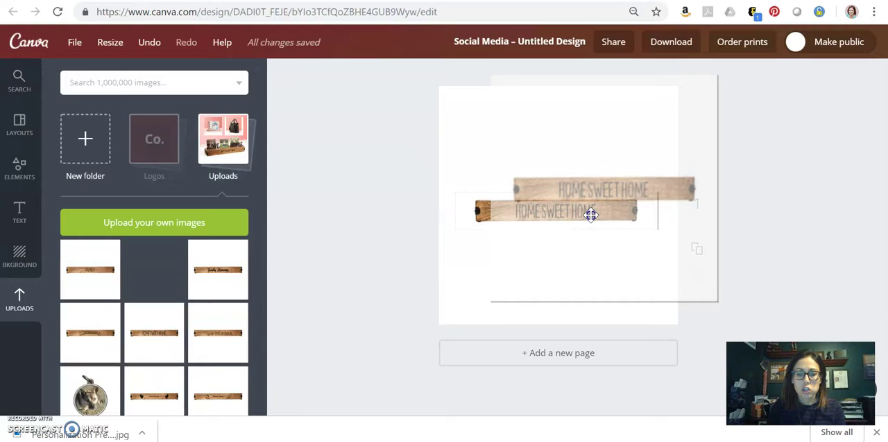
pyautogui.moveTo(591, 215); pyautogui.dragTo(590, 215)
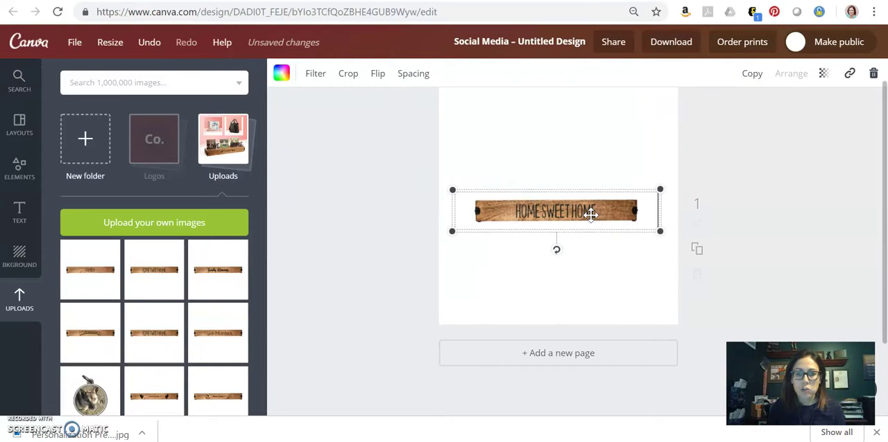
# - Crop the plank image, extending it top-left and bottom-right, and apply the crop
pyautogui.doubleClick(591, 215)
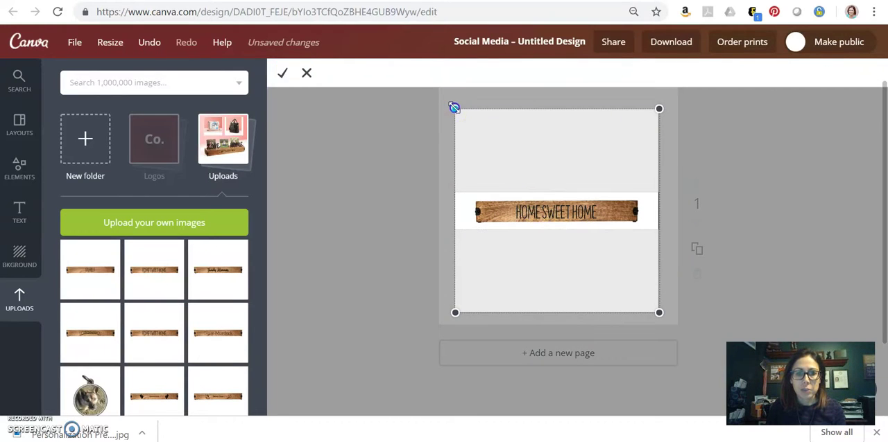
pyautogui.moveTo(453, 108); pyautogui.dragTo(440, 93)
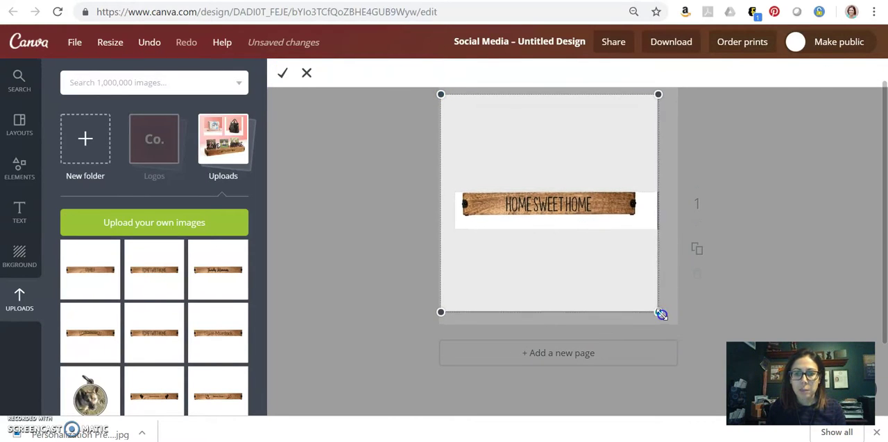
pyautogui.moveTo(661, 315); pyautogui.dragTo(667, 321)
pyautogui.moveTo(624, 279); pyautogui.dragTo(625, 286)
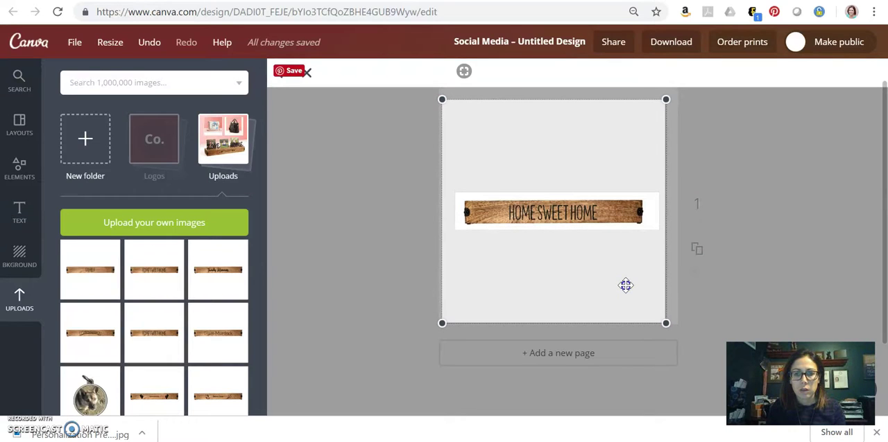
pyautogui.click(280, 72)
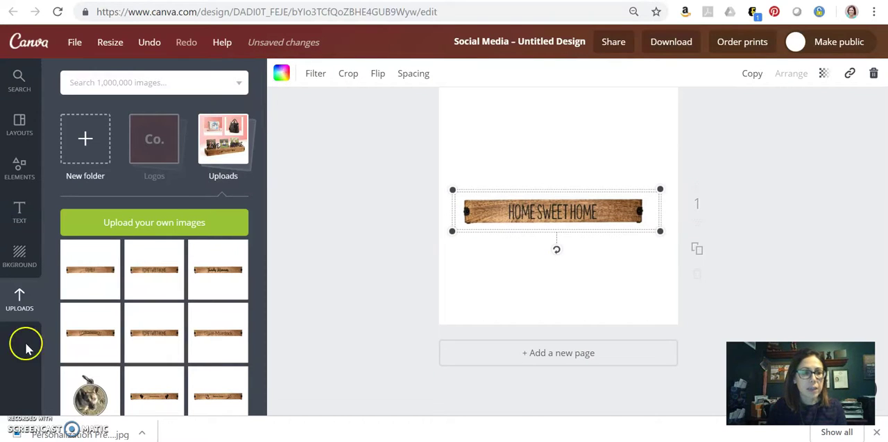
# - Add the rounded-corner square frame from Elements > Frames to the page
pyautogui.click(20, 168)
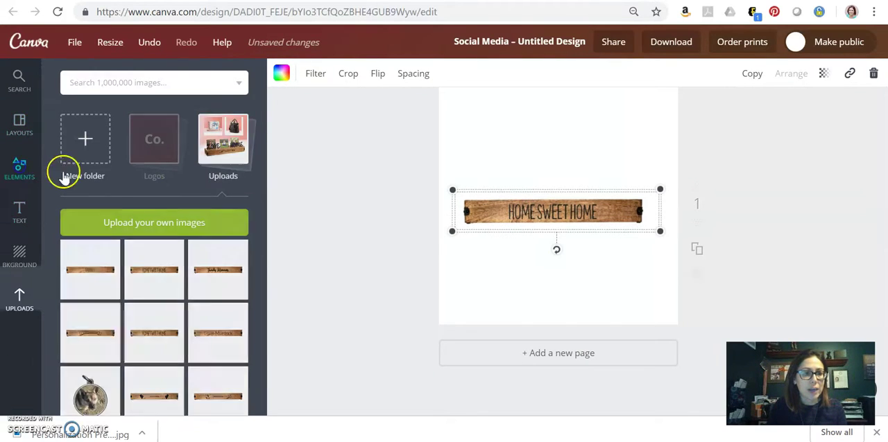
pyautogui.click(154, 146)
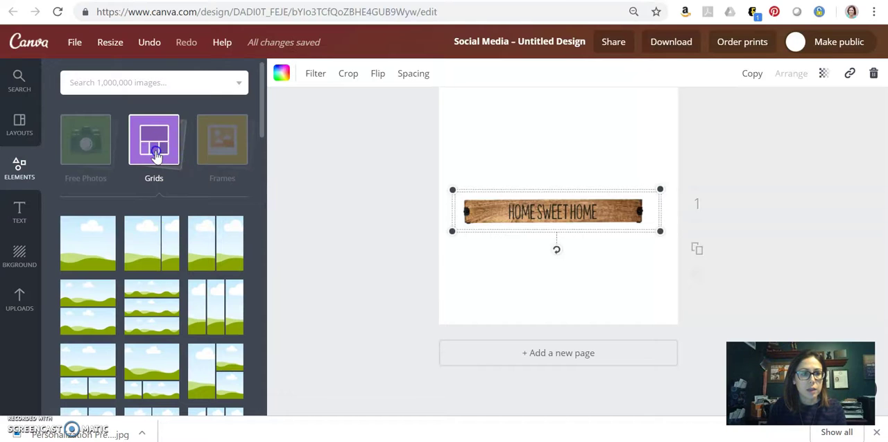
pyautogui.click(222, 144)
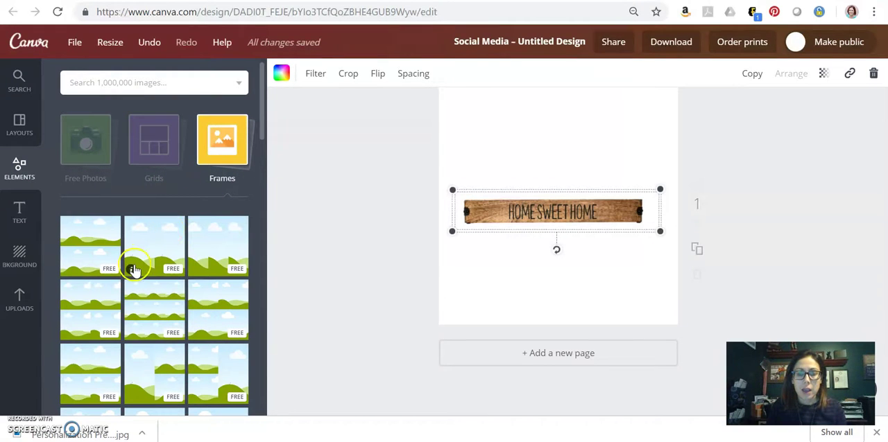
pyautogui.scroll(-3, 135, 269)
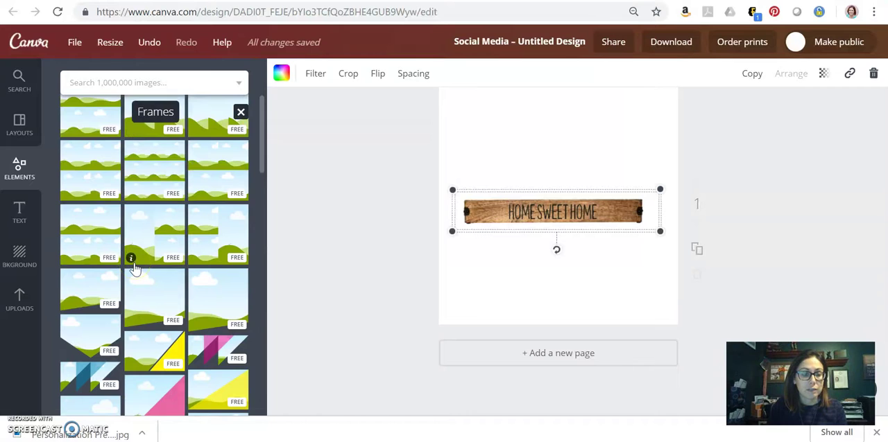
pyautogui.scroll(-3, 134, 269)
pyautogui.scroll(-3, 135, 270)
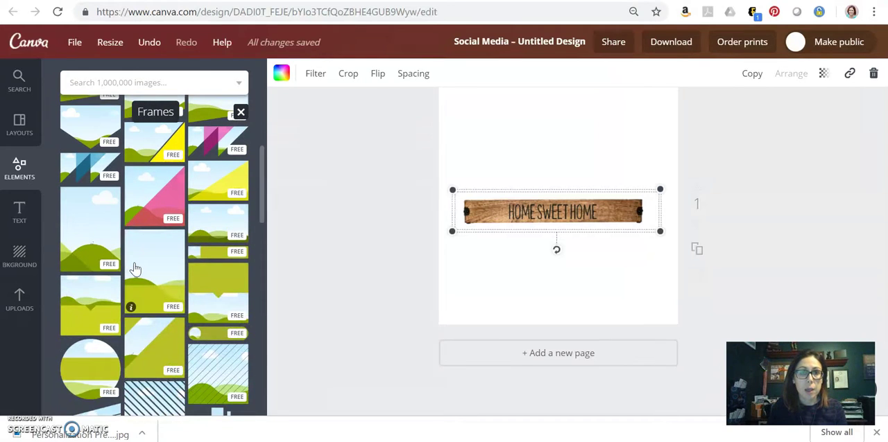
pyautogui.scroll(-3, 135, 269)
pyautogui.scroll(-3, 135, 270)
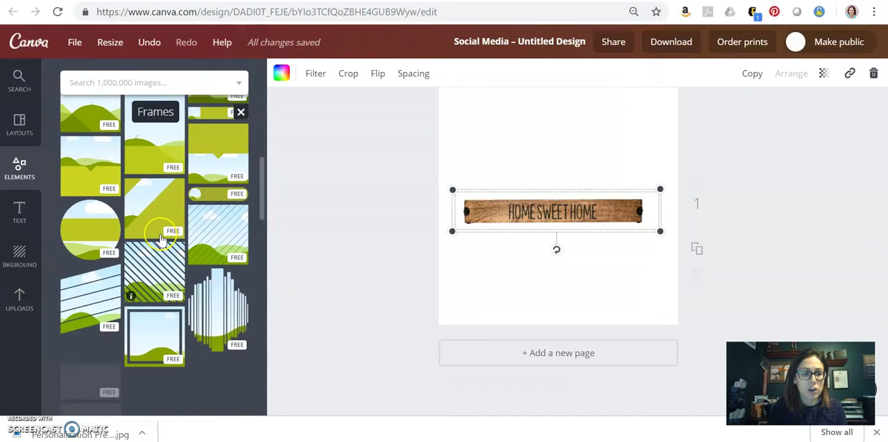
pyautogui.scroll(-3, 161, 240)
pyautogui.scroll(-3, 160, 239)
pyautogui.scroll(-3, 161, 239)
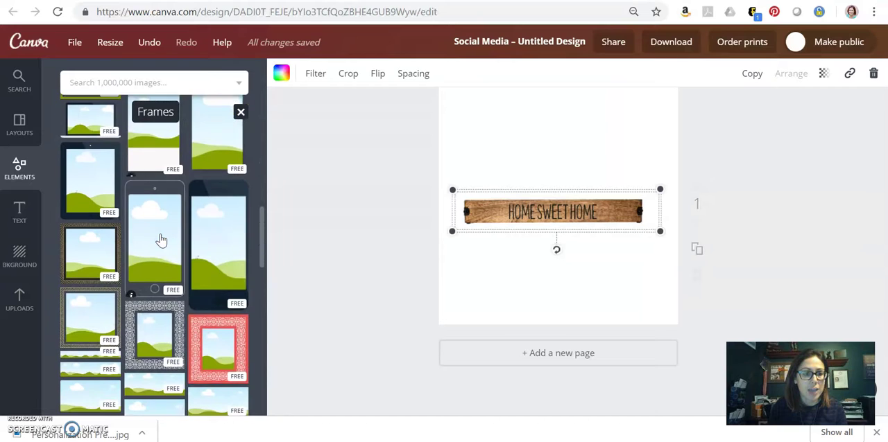
pyautogui.scroll(-3, 161, 239)
pyautogui.scroll(-3, 161, 240)
pyautogui.scroll(-3, 161, 239)
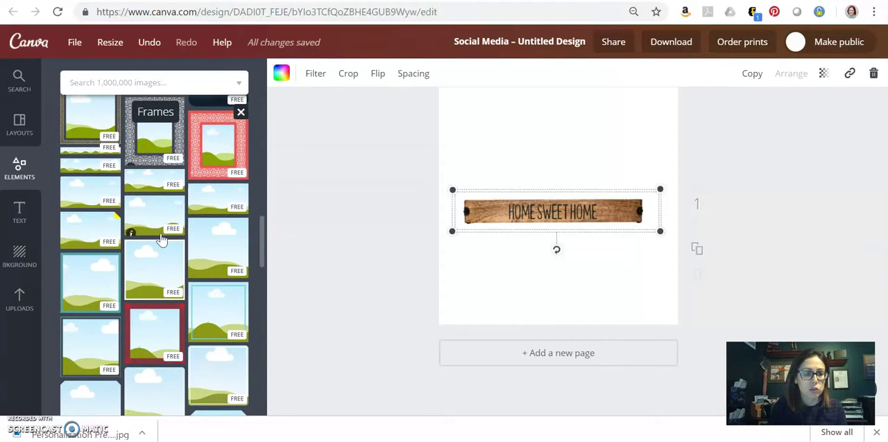
pyautogui.scroll(-3, 161, 239)
pyautogui.scroll(-3, 161, 239)
pyautogui.scroll(-2, 161, 239)
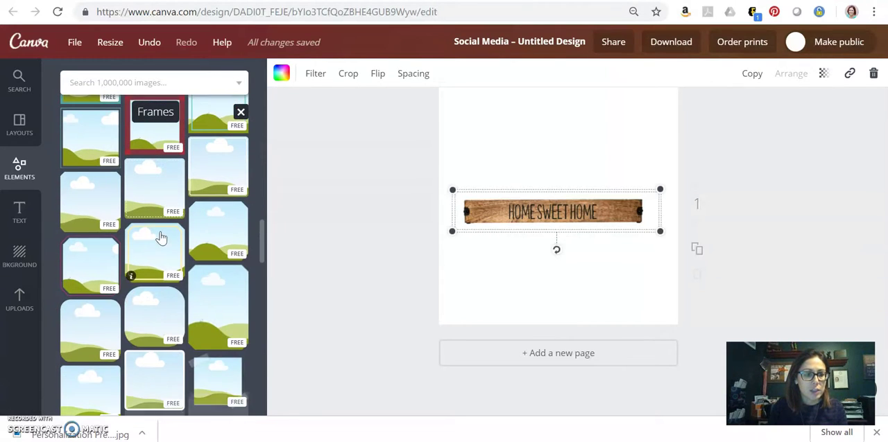
pyautogui.click(91, 350)
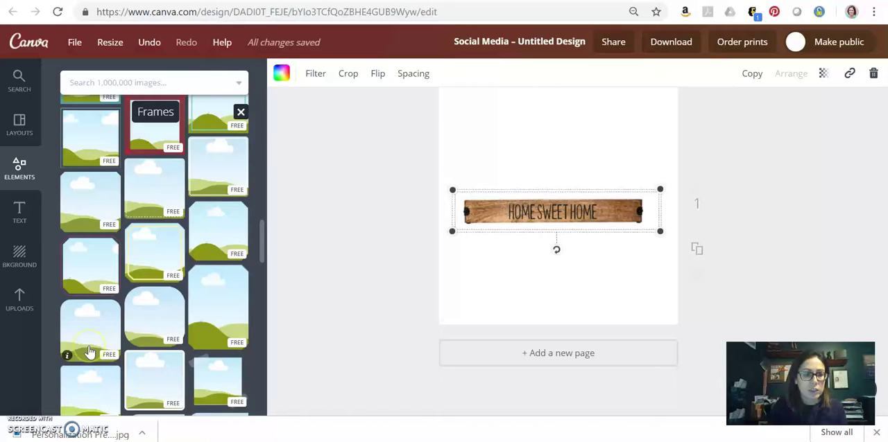
# - Shrink the frame, move it above the sign, and duplicate it into a row of three
pyautogui.click(645, 280)
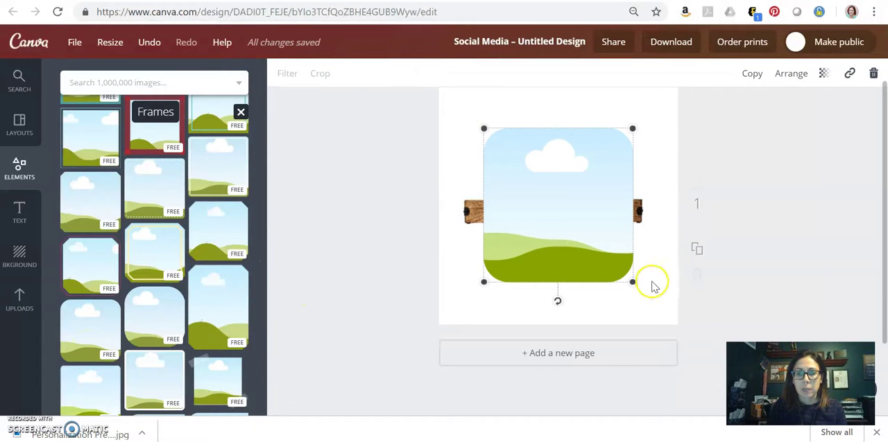
pyautogui.moveTo(629, 282); pyautogui.dragTo(533, 182)
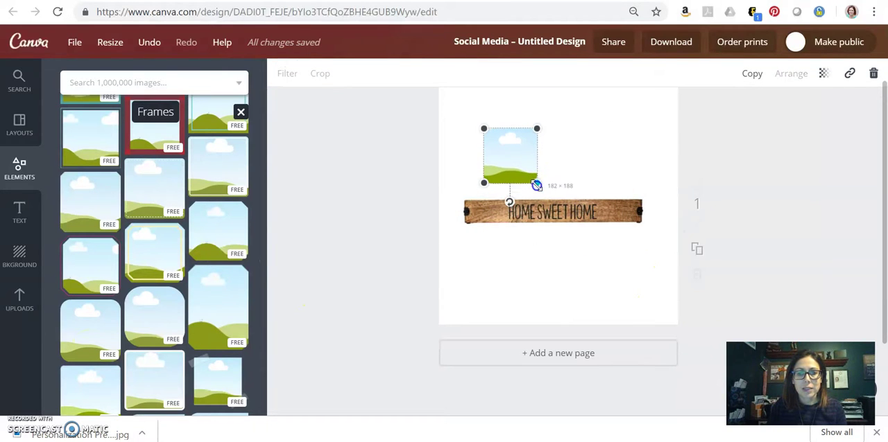
pyautogui.moveTo(520, 154); pyautogui.dragTo(501, 163)
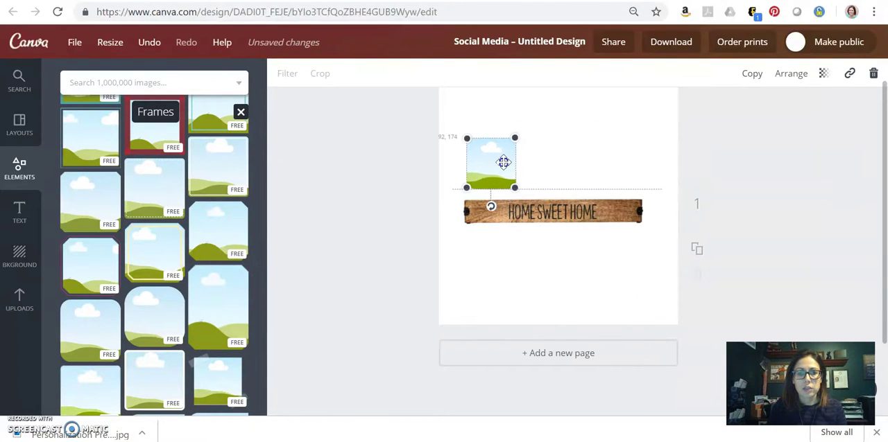
pyautogui.click(760, 75)
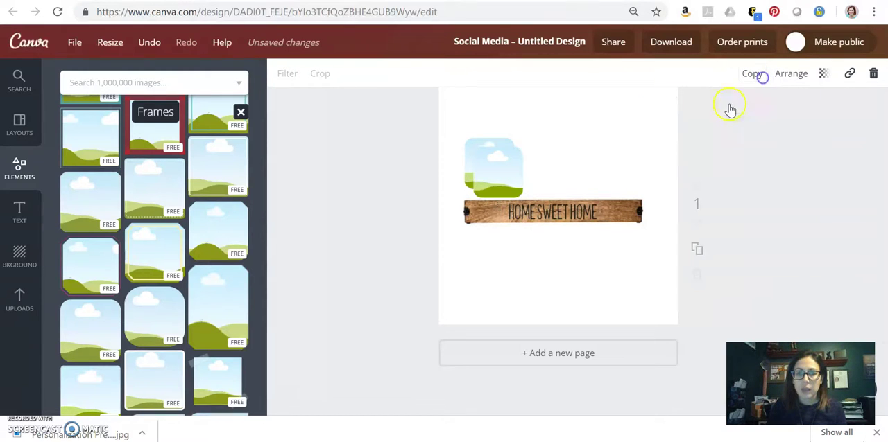
pyautogui.moveTo(510, 173)
pyautogui.mouseDown()
pyautogui.moveTo(530, 182)
pyautogui.moveTo(622, 163)
pyautogui.mouseUp()
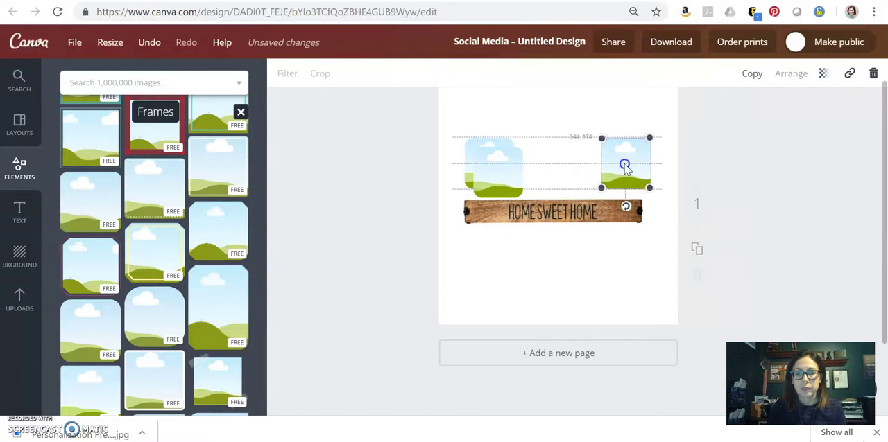
pyautogui.click(752, 73)
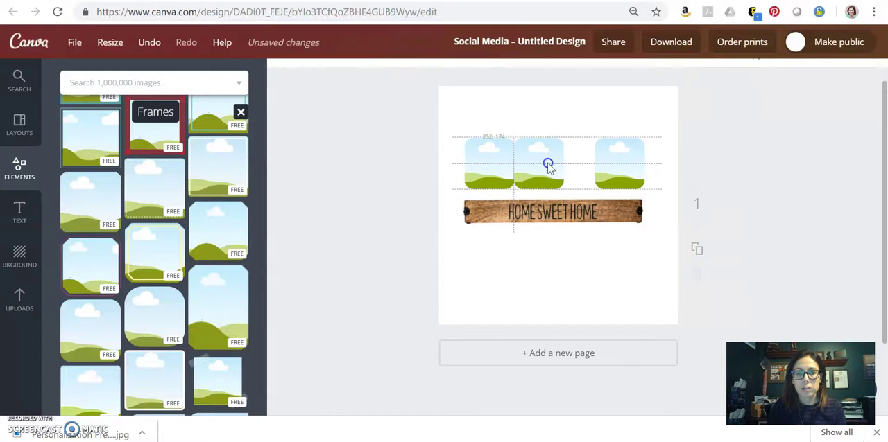
pyautogui.moveTo(624, 173); pyautogui.dragTo(559, 163)
pyautogui.click(573, 257)
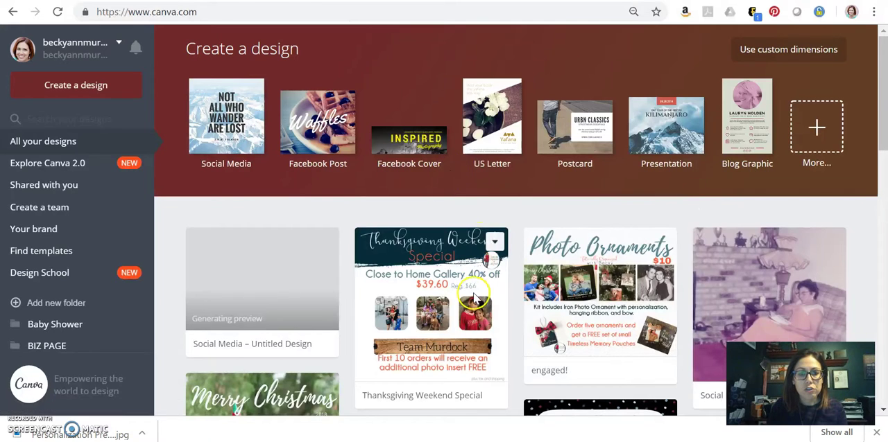
# - Open the Thanksgiving Weekend Special design from the Canva home page
pyautogui.click(474, 298)
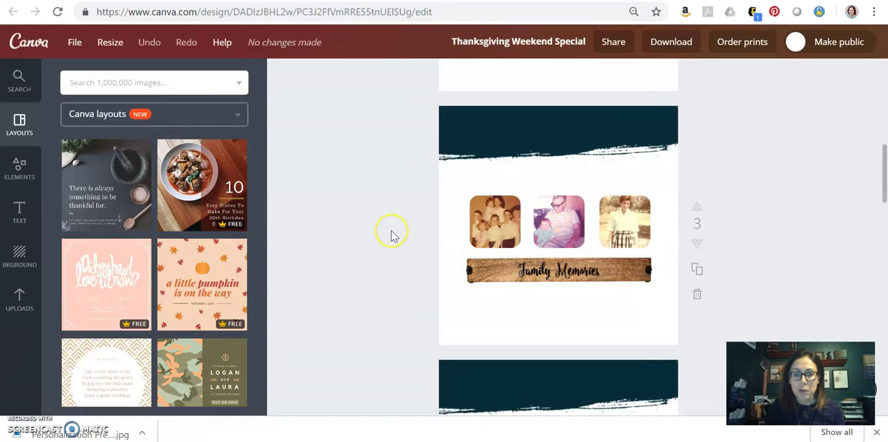
pyautogui.scroll(-3, 392, 236)
pyautogui.scroll(-3, 392, 236)
pyautogui.scroll(-3, 581, 278)
pyautogui.scroll(-2, 581, 278)
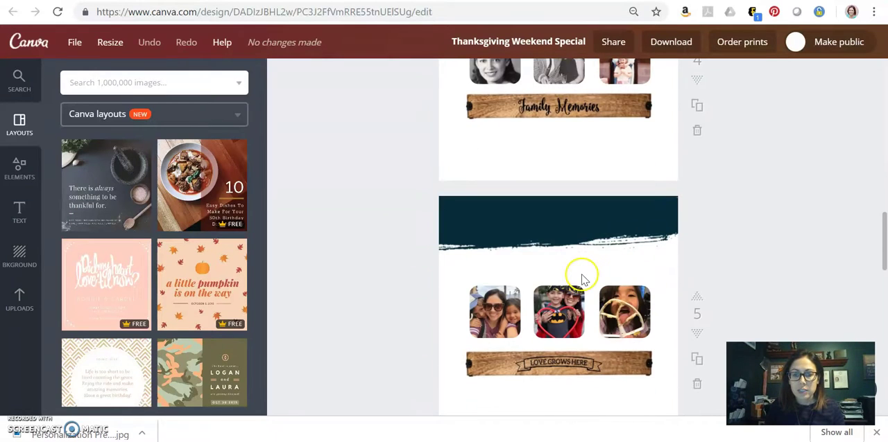
pyautogui.scroll(-3, 451, 298)
pyautogui.scroll(-2, 451, 298)
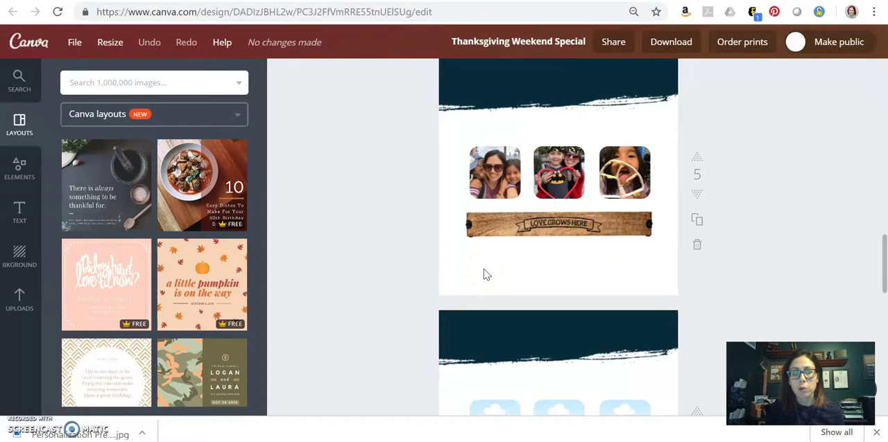
pyautogui.scroll(-3, 485, 274)
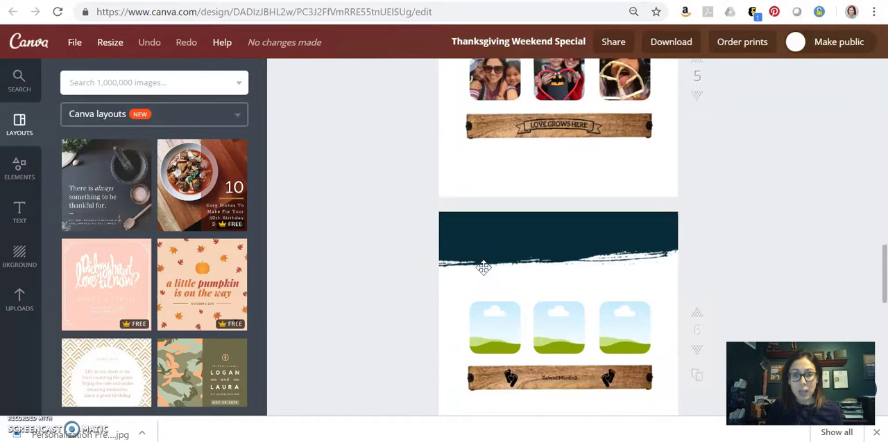
pyautogui.scroll(-2, 485, 274)
pyautogui.scroll(-1, 541, 229)
pyautogui.scroll(-3, 547, 222)
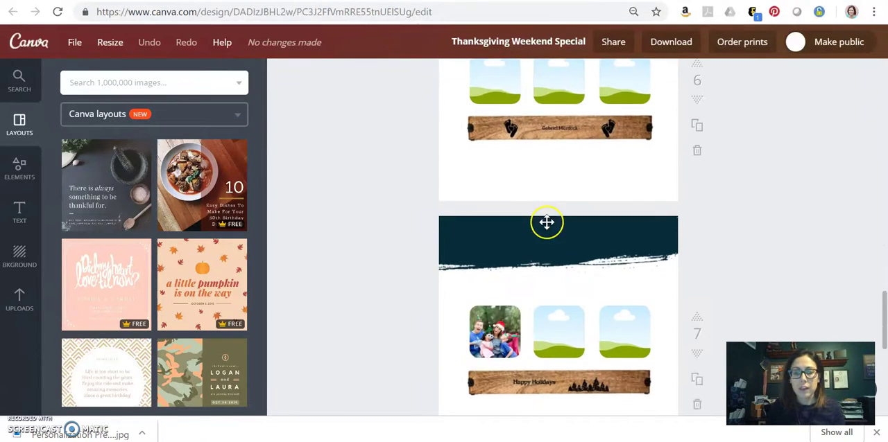
pyautogui.scroll(-2, 547, 222)
pyautogui.scroll(-3, 500, 317)
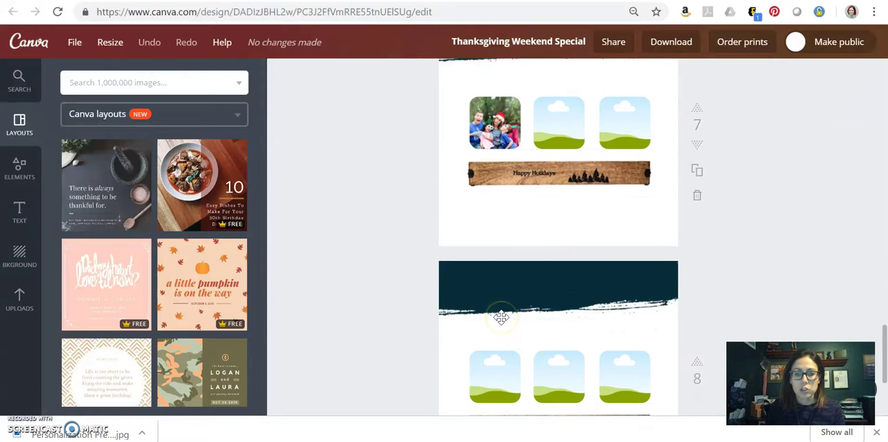
pyautogui.scroll(-1, 501, 317)
pyautogui.scroll(-3, 501, 318)
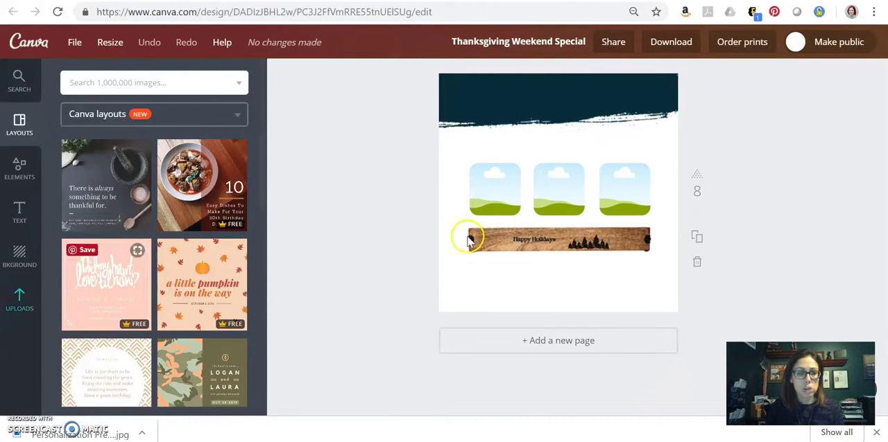
# - Drag the black-and-white photo of a woman from Uploads into page 8's left frame
pyautogui.click(23, 308)
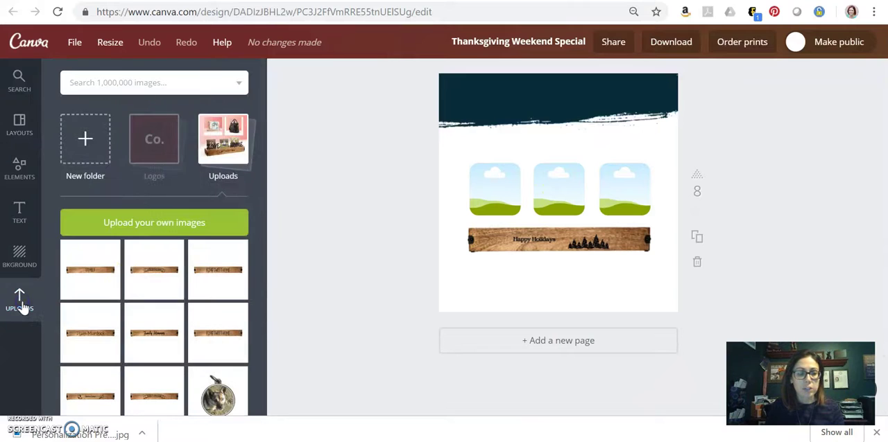
pyautogui.scroll(-3, 183, 294)
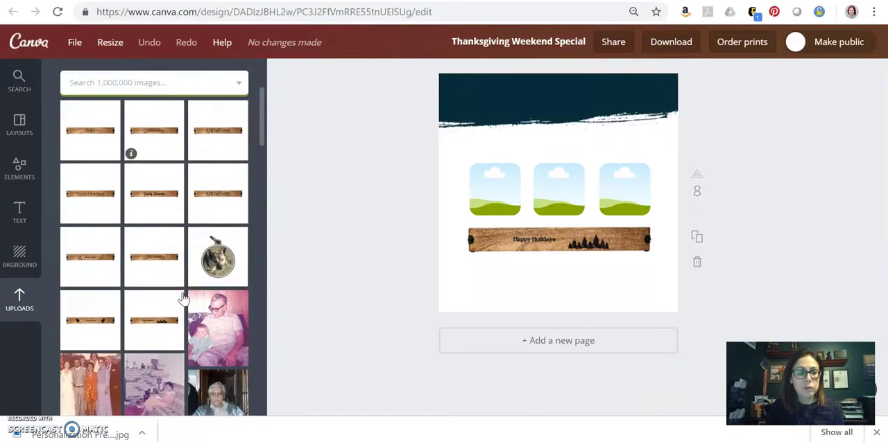
pyautogui.scroll(-3, 187, 312)
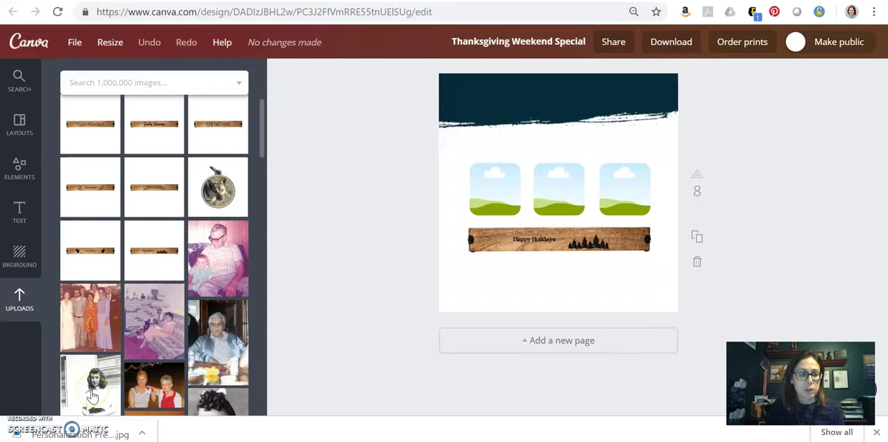
pyautogui.moveTo(94, 394); pyautogui.dragTo(491, 199)
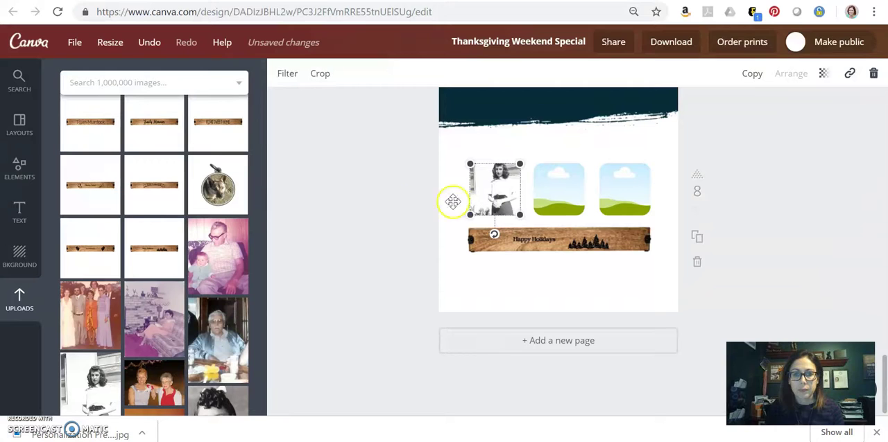
pyautogui.click(409, 205)
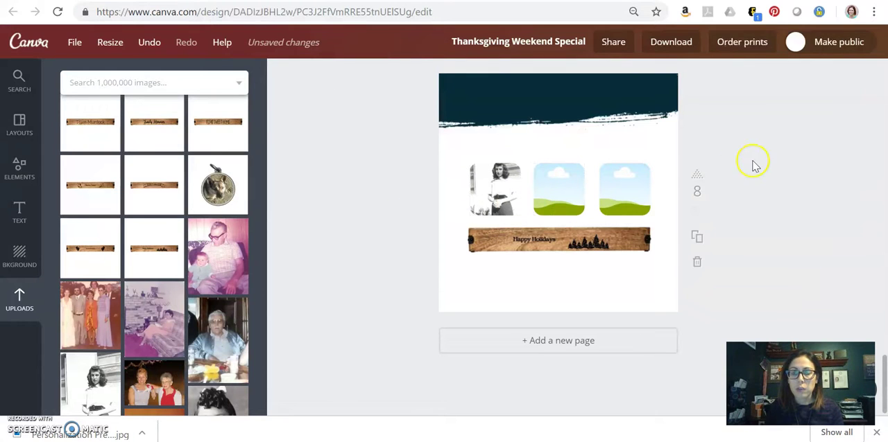